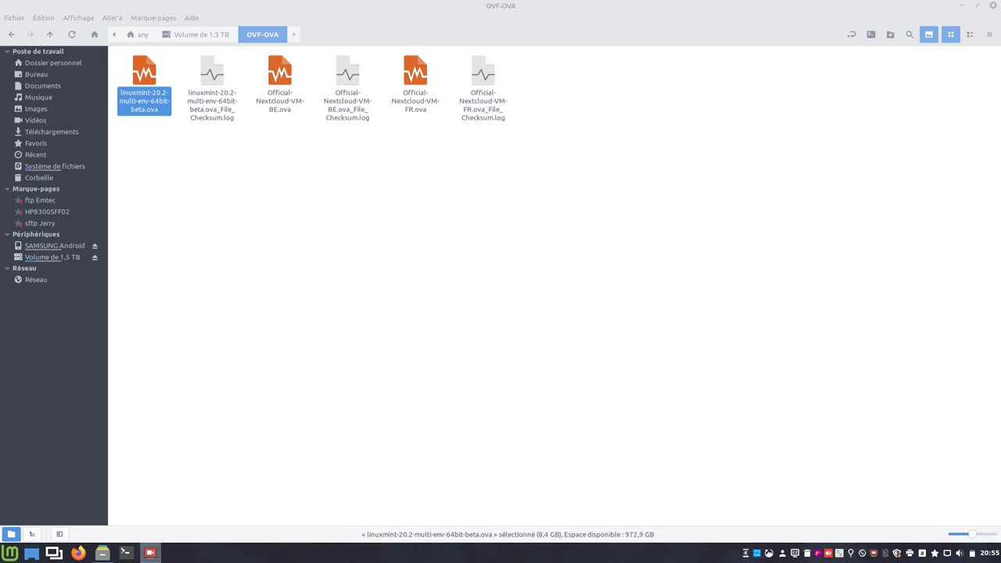
left_click(284, 334)
right_click(135, 104)
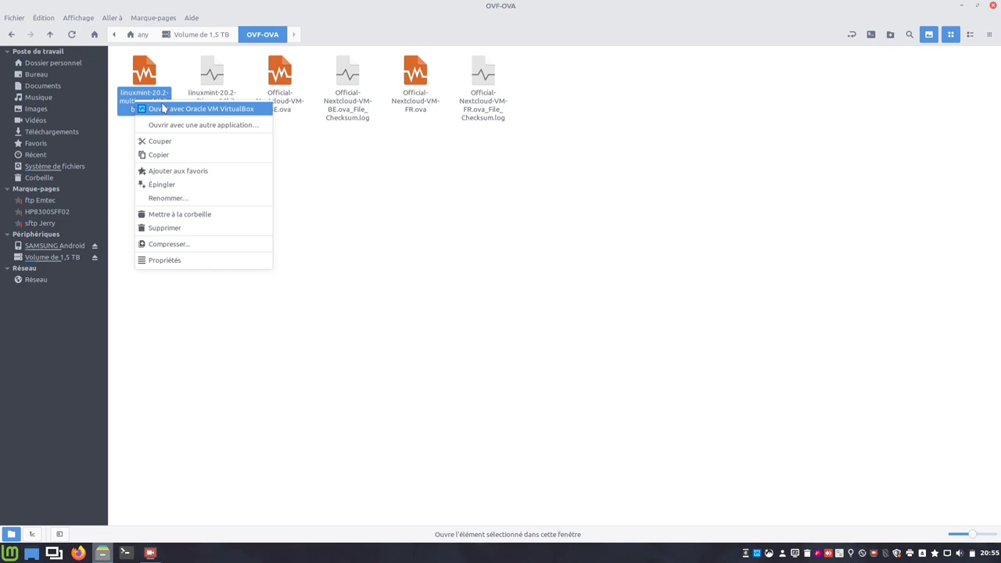
left_click(283, 352)
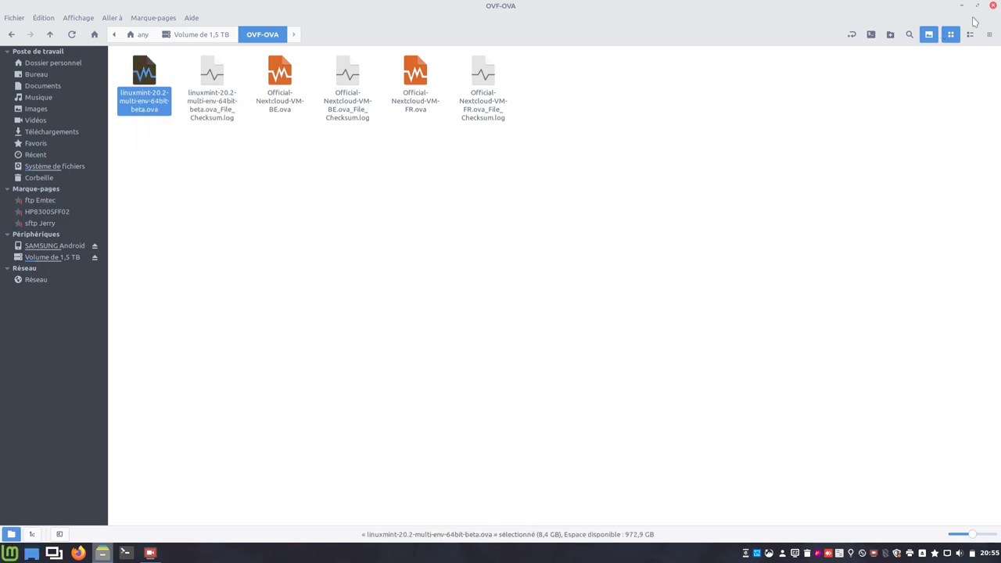
- Close the file manager and launch Oracle VM VirtualBox
left_click(992, 6)
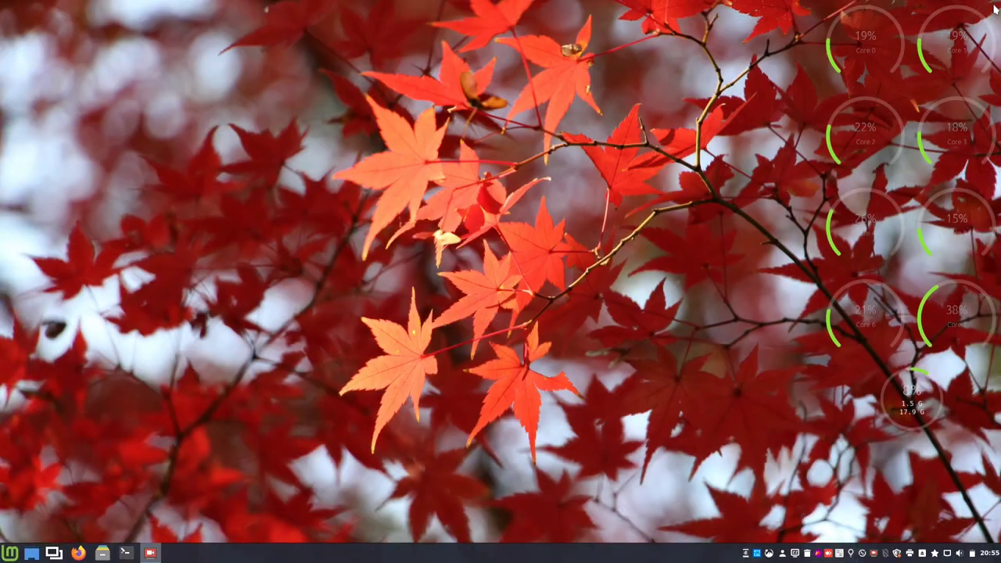
left_click(22, 552)
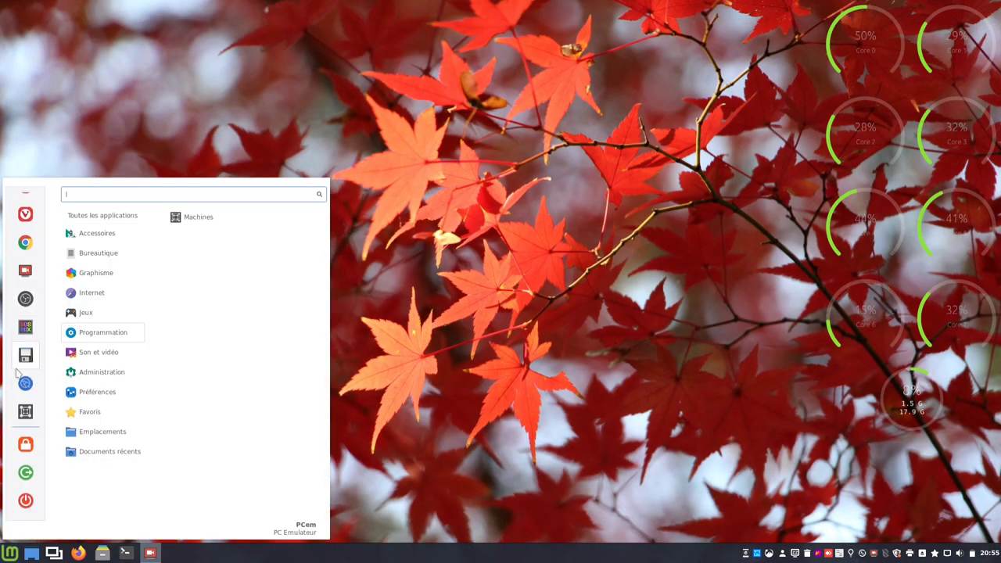
scroll(22, 383, "down", 2)
left_click(22, 385)
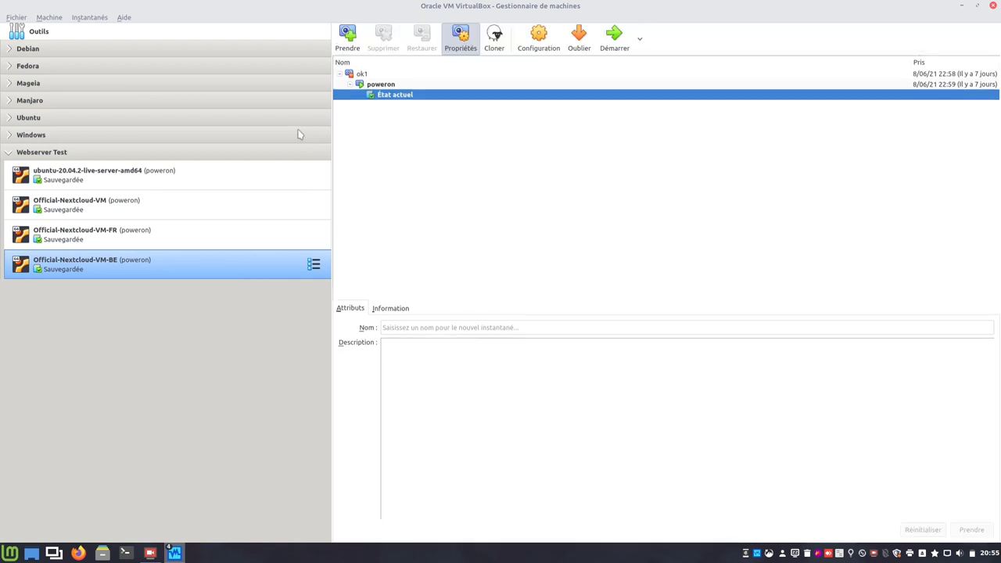
- Start importing a virtual appliance from the local file system and browse for its file
left_click(260, 38)
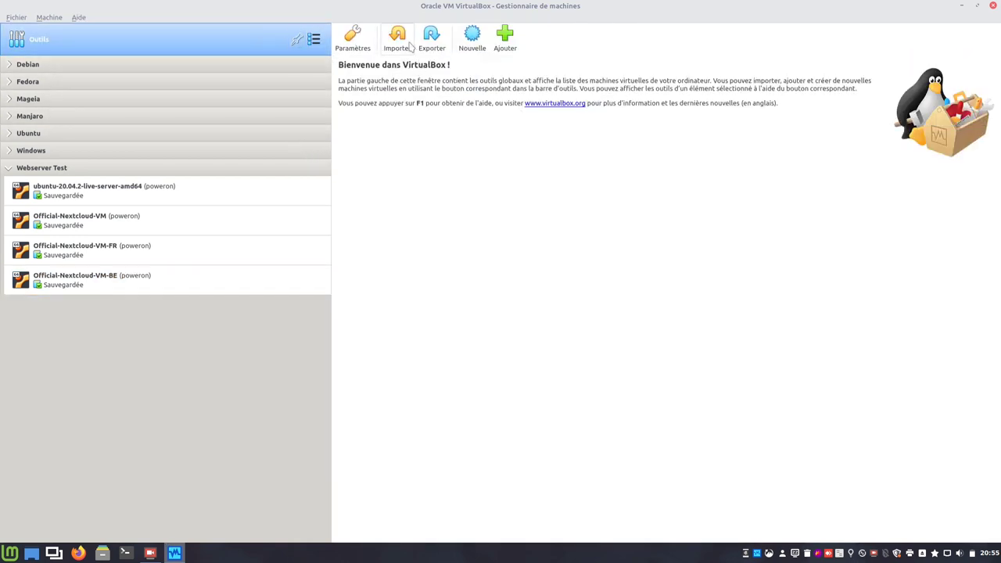
left_click(398, 39)
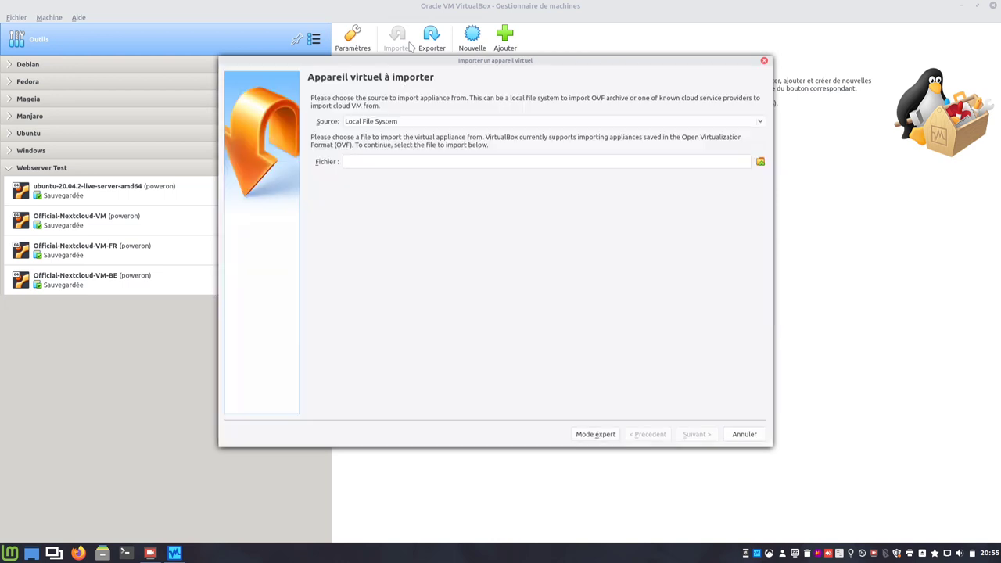
left_click(761, 163)
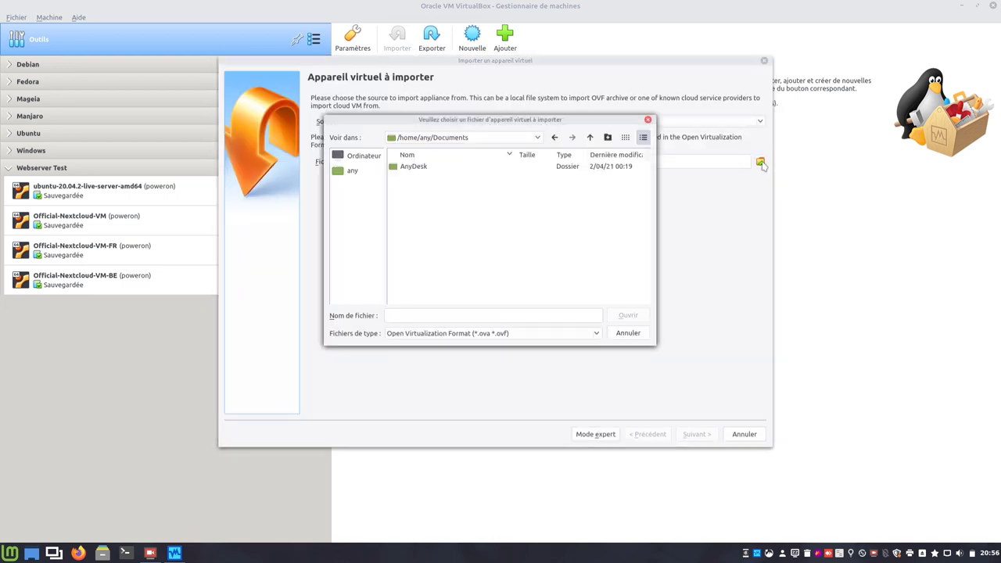
- Choose linuxmint-20.2-multi-env-64bit-beta.ova from the home folder's Raid/OVF-OVA directory as the appliance file
left_click(352, 172)
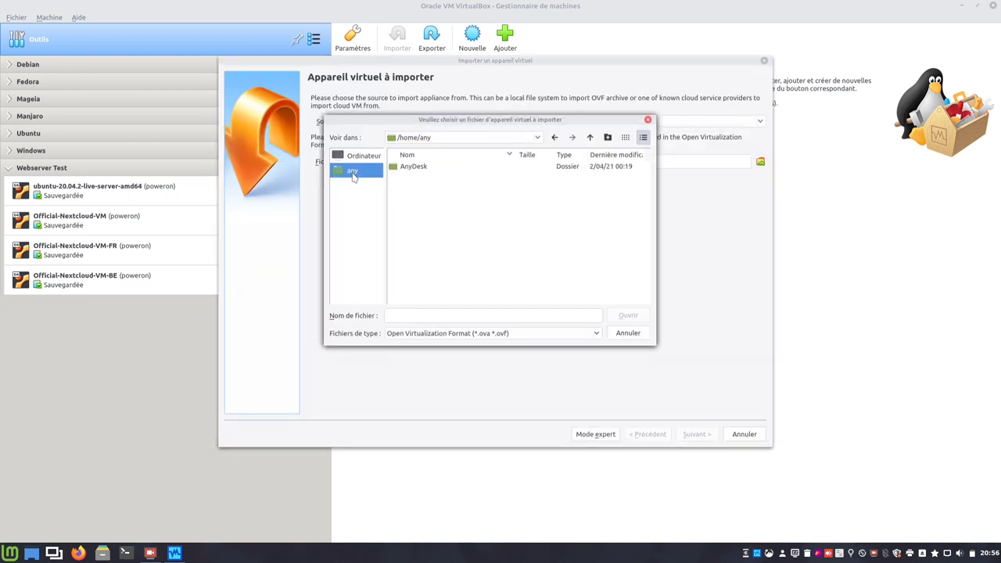
scroll(442, 243, "down", 5)
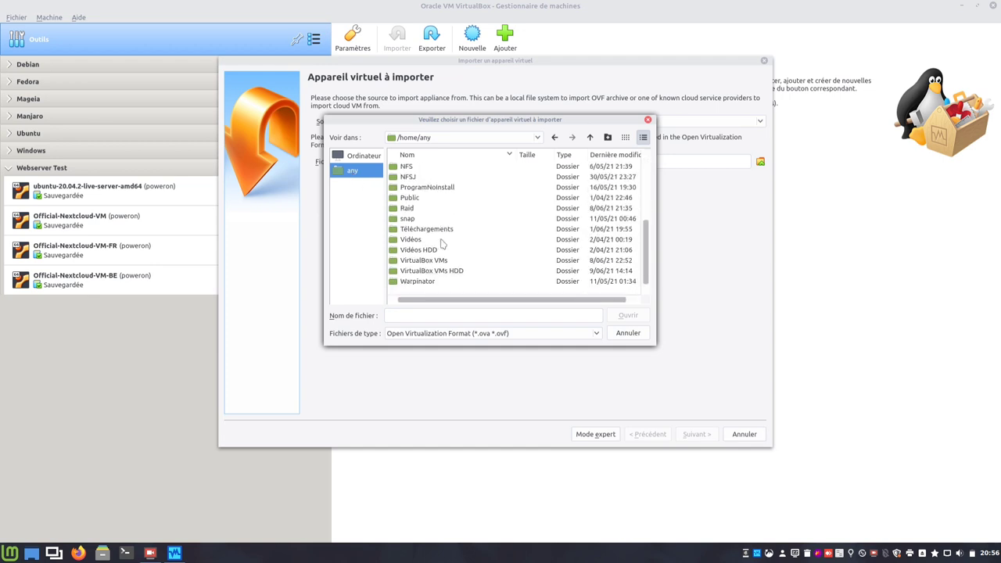
double_click(407, 208)
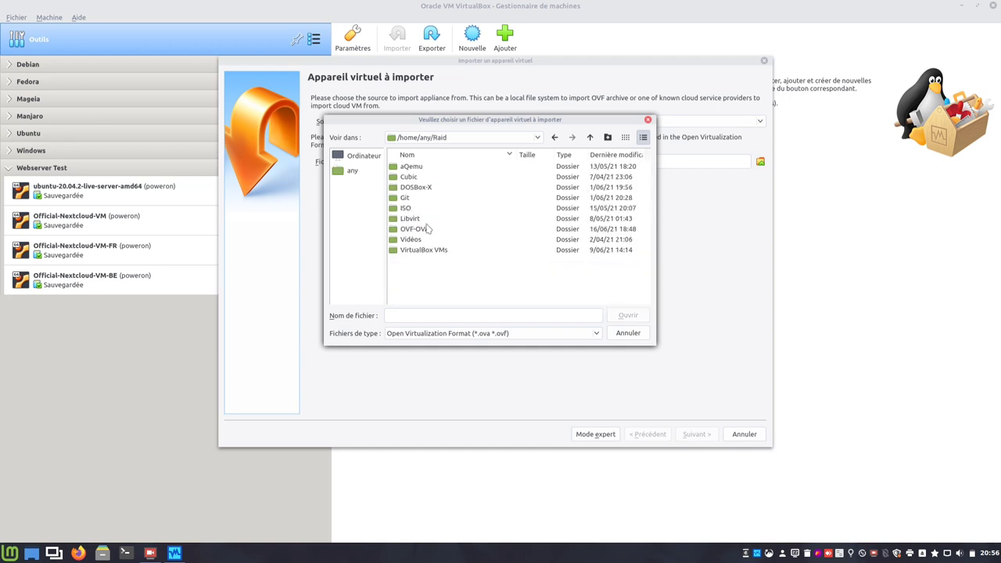
double_click(428, 230)
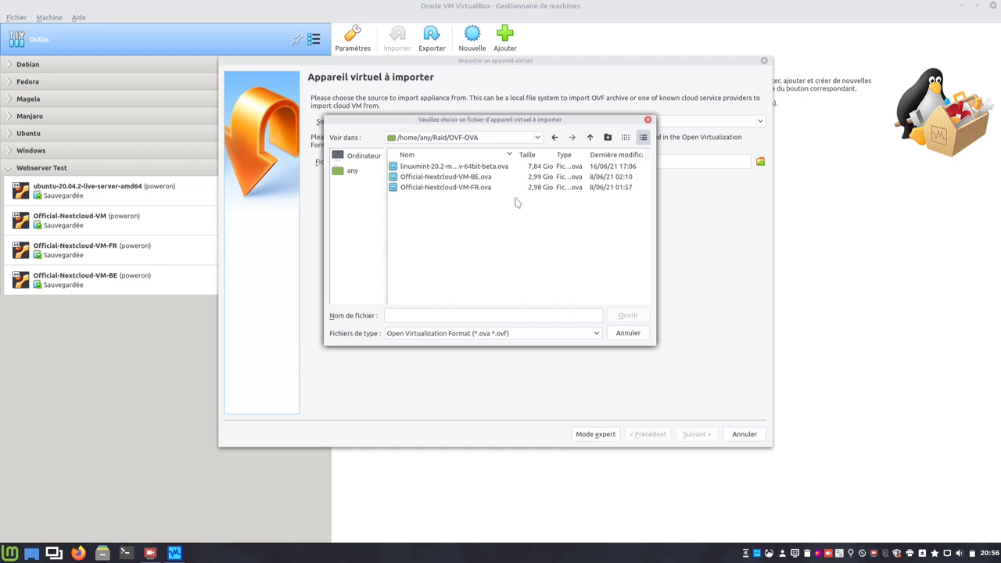
left_click(506, 167)
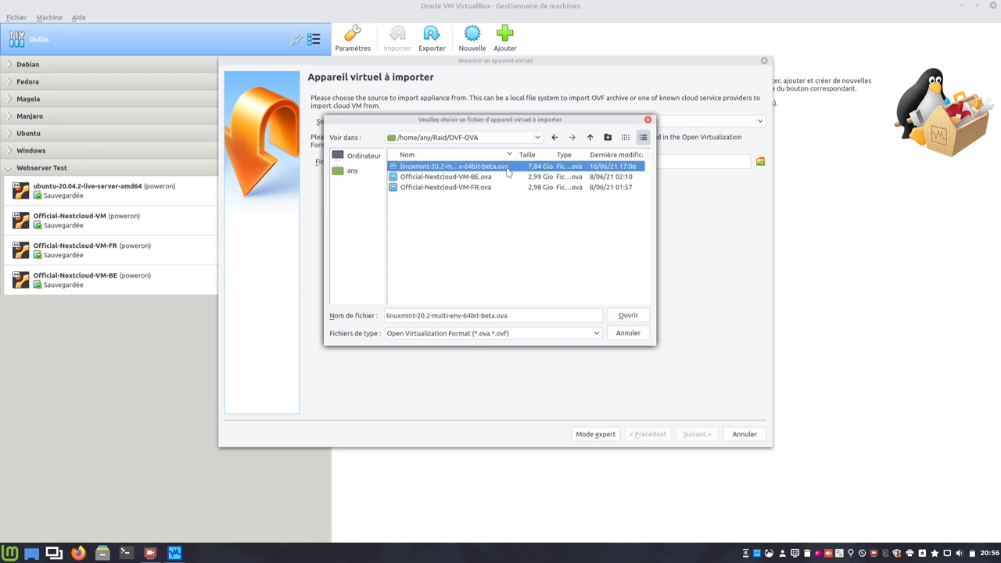
left_click(630, 316)
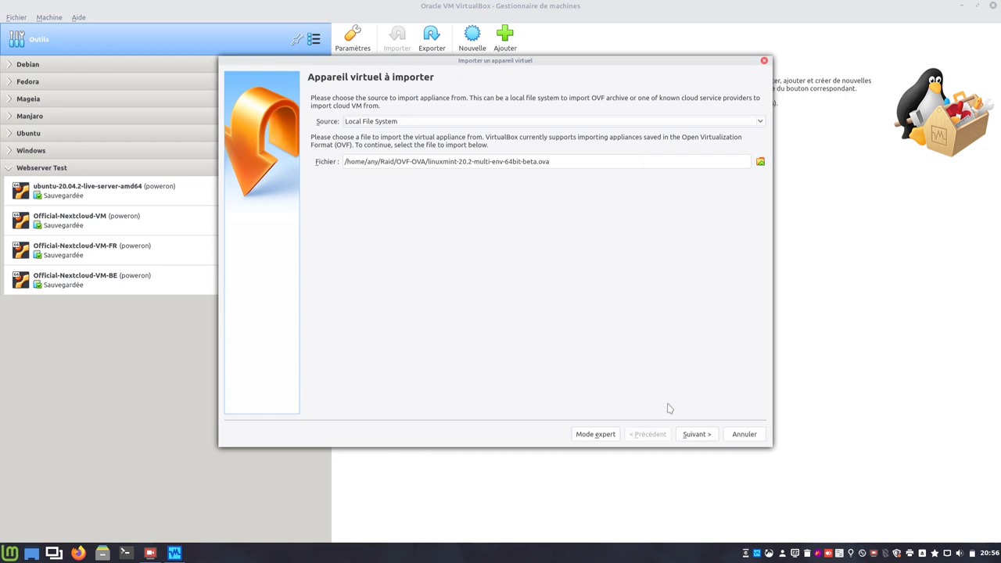
- Import the appliance with its suggested settings and collapse the Webserver Test group in the machine list
left_click(703, 435)
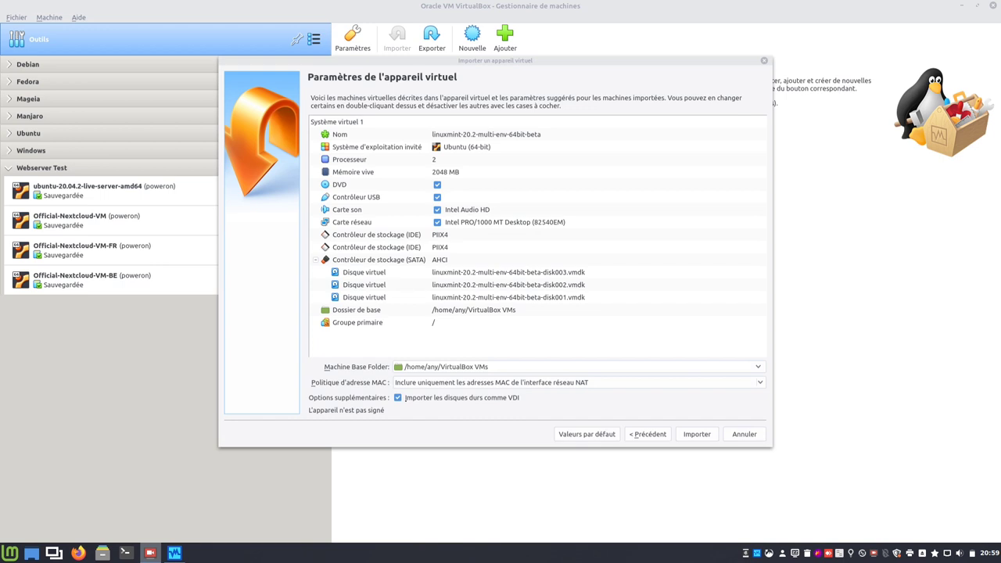
left_click(697, 434)
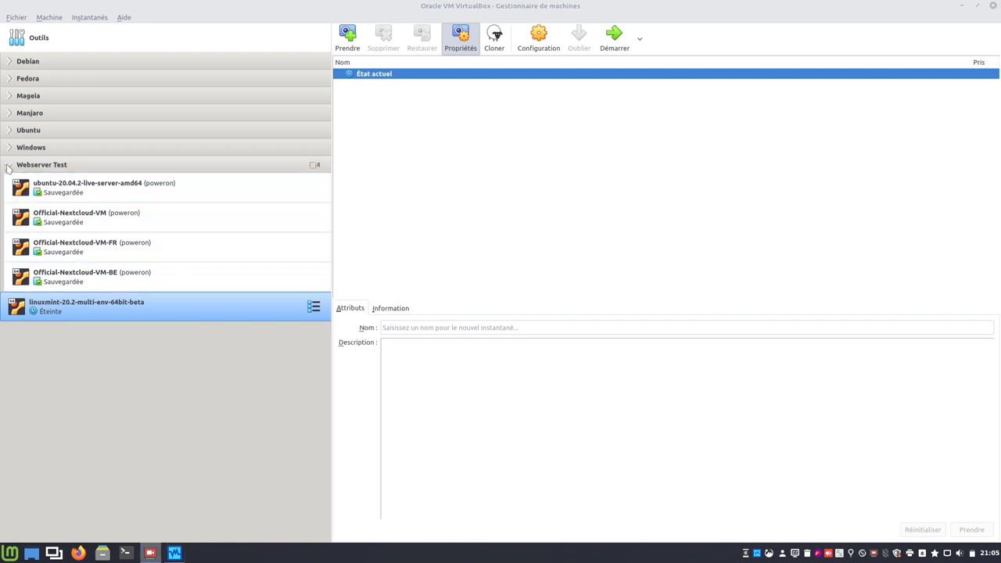
left_click(9, 165)
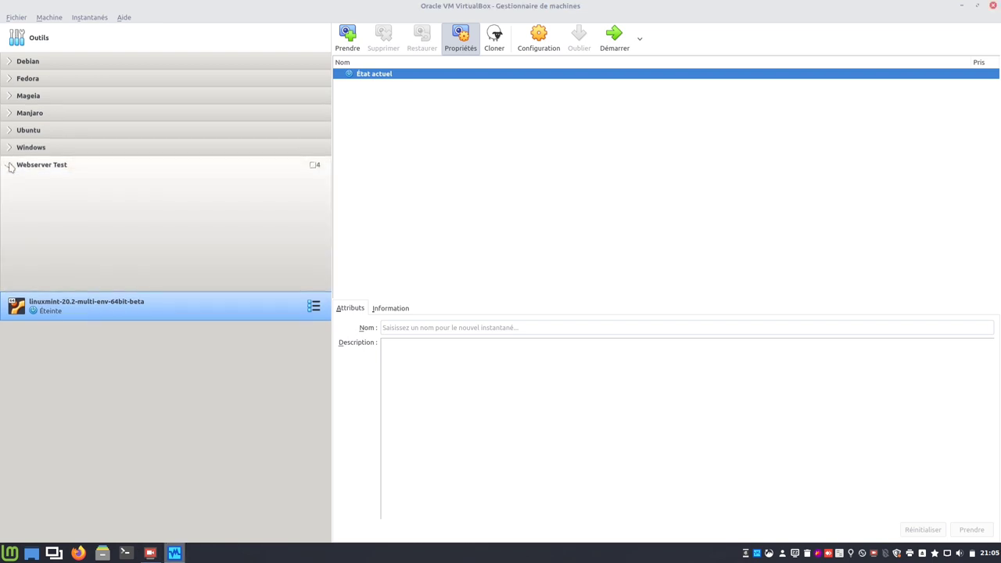
- Open the settings of linuxmint-20.2-multi-env-64bit-beta and review its general, advanced, description and disk encryption options
left_click(541, 41)
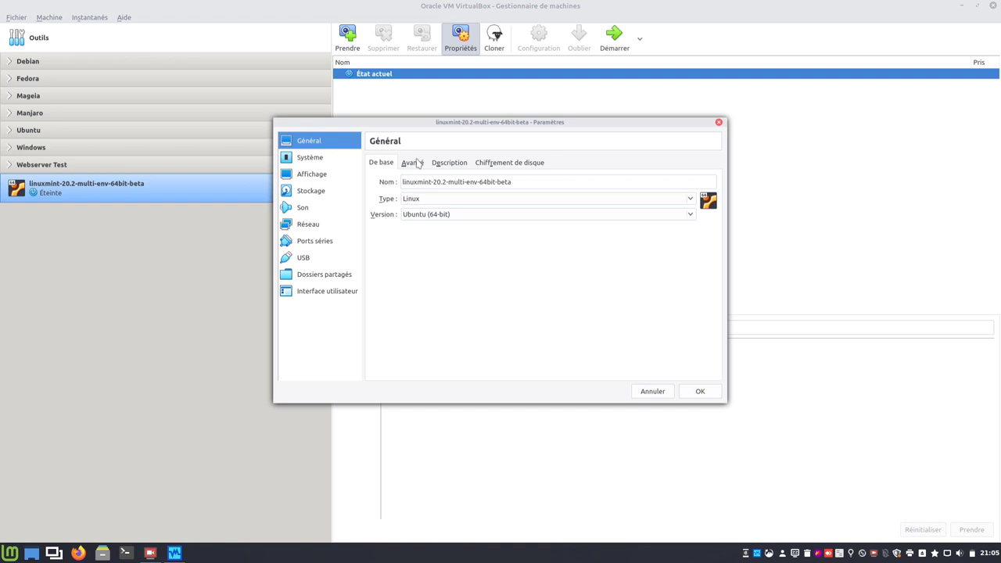
left_click(417, 166)
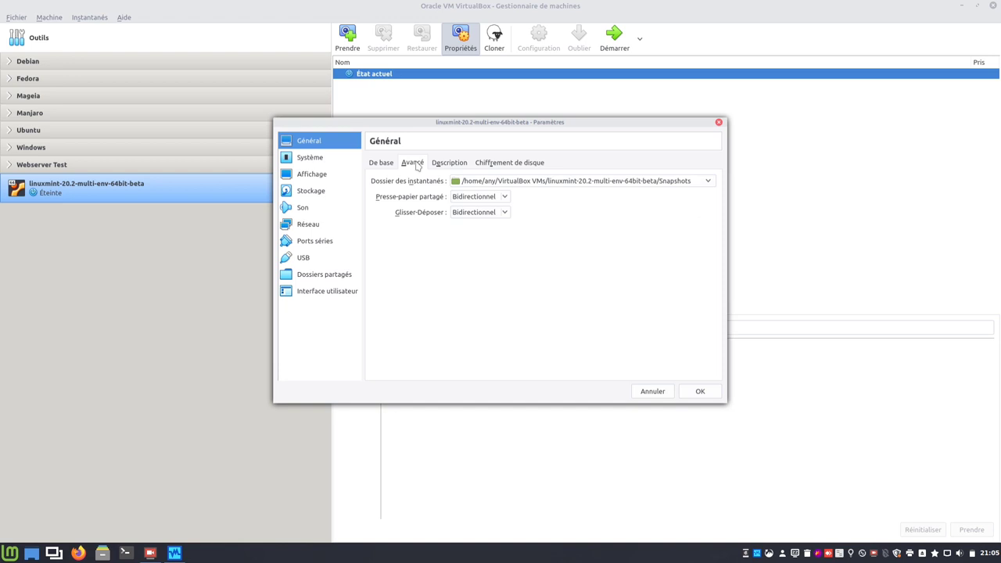
left_click(446, 163)
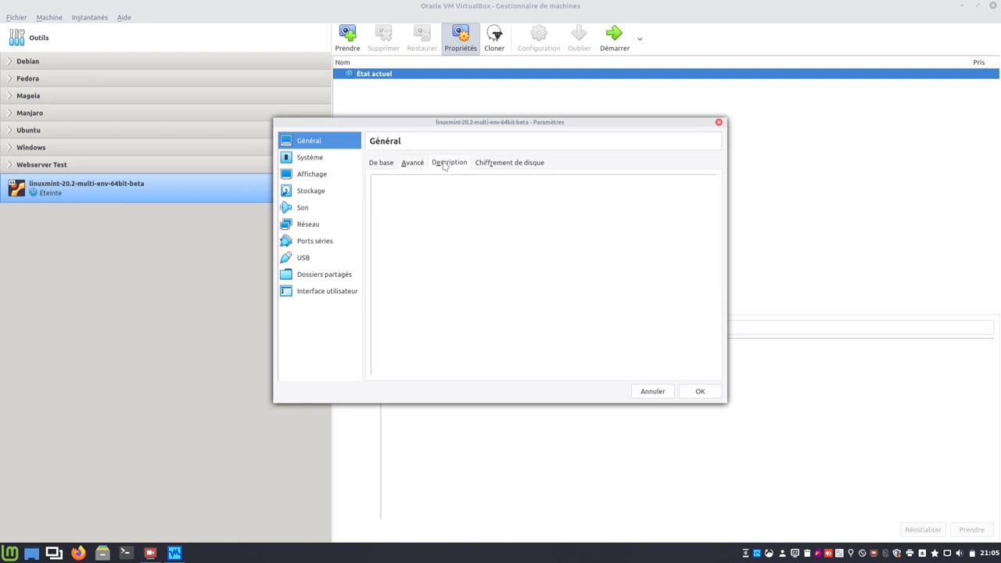
left_click(518, 163)
- Review the machine's motherboard, processor and acceleration settings, as well as its display settings
left_click(309, 159)
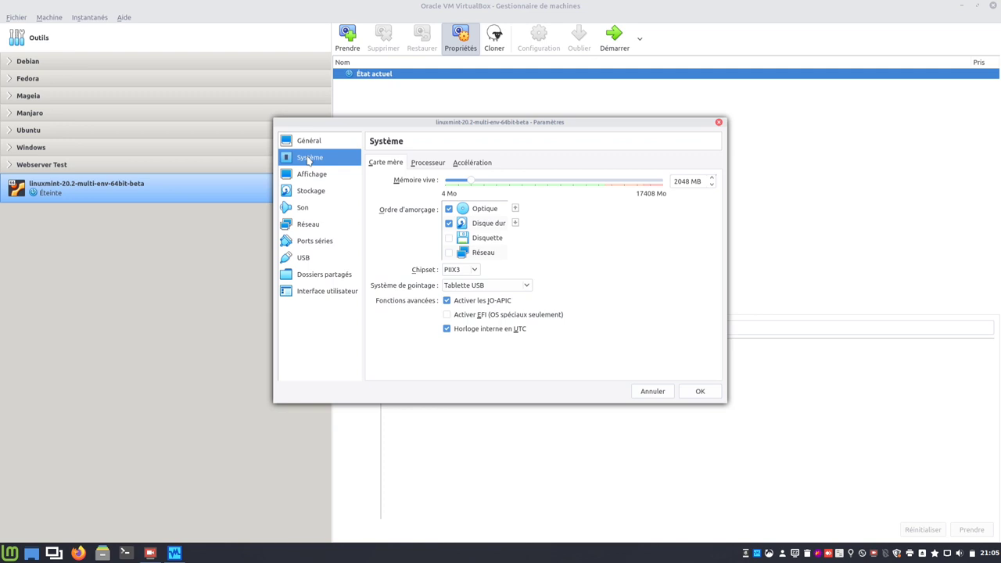
left_click(428, 166)
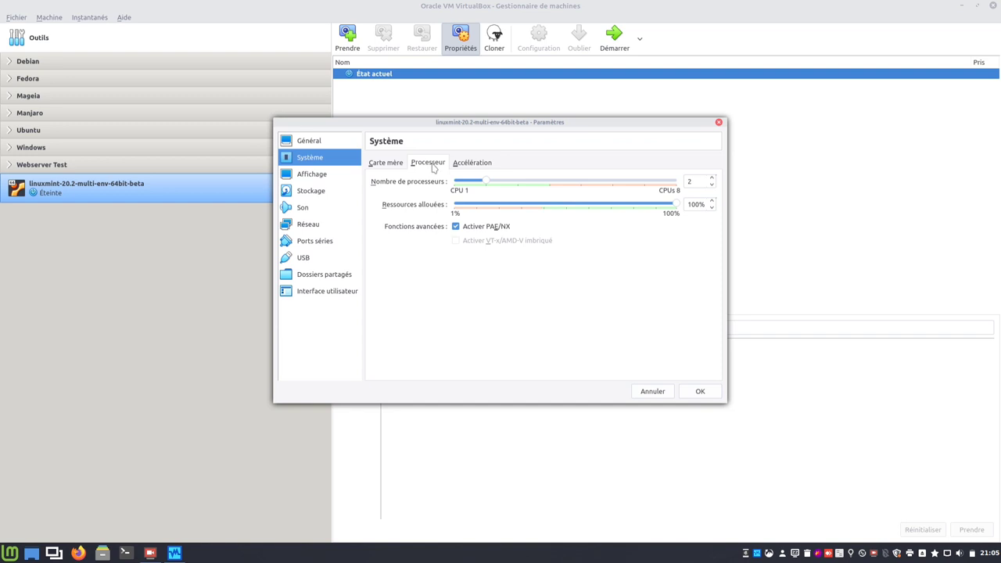
left_click(481, 165)
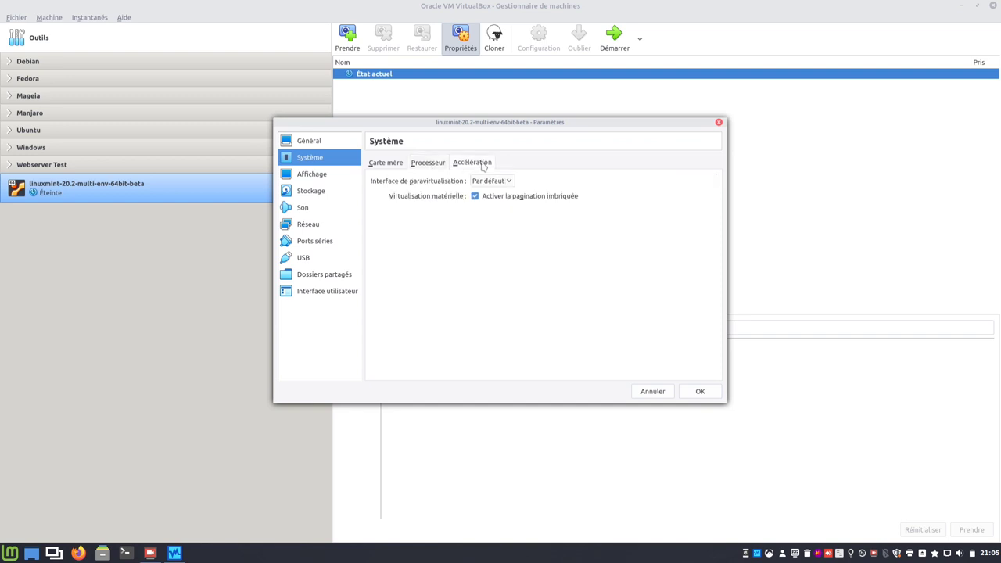
left_click(323, 176)
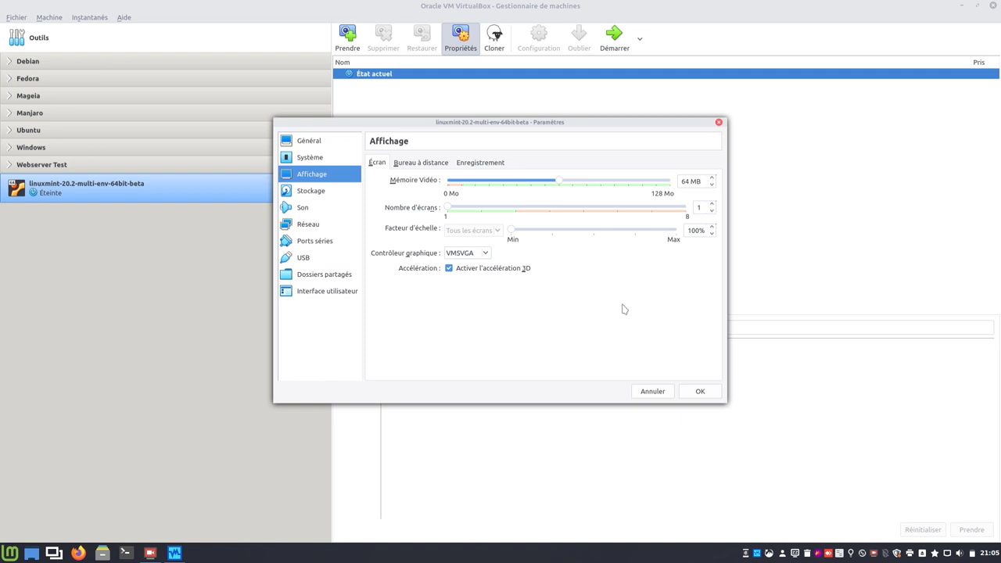
- Examine the machine's storage settings, including the SATA controller and the details of each attached virtual disk
left_click(322, 194)
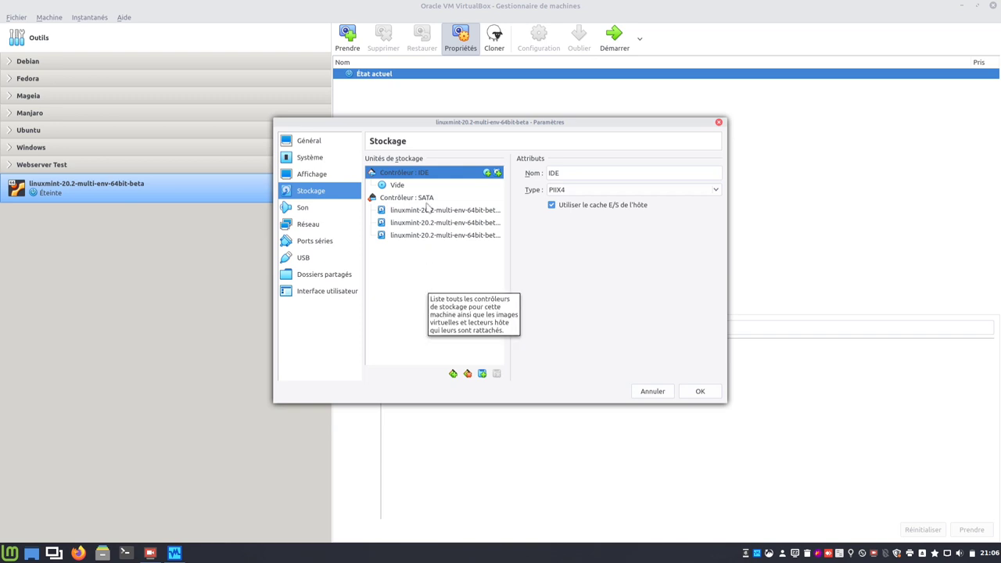
left_click(429, 201)
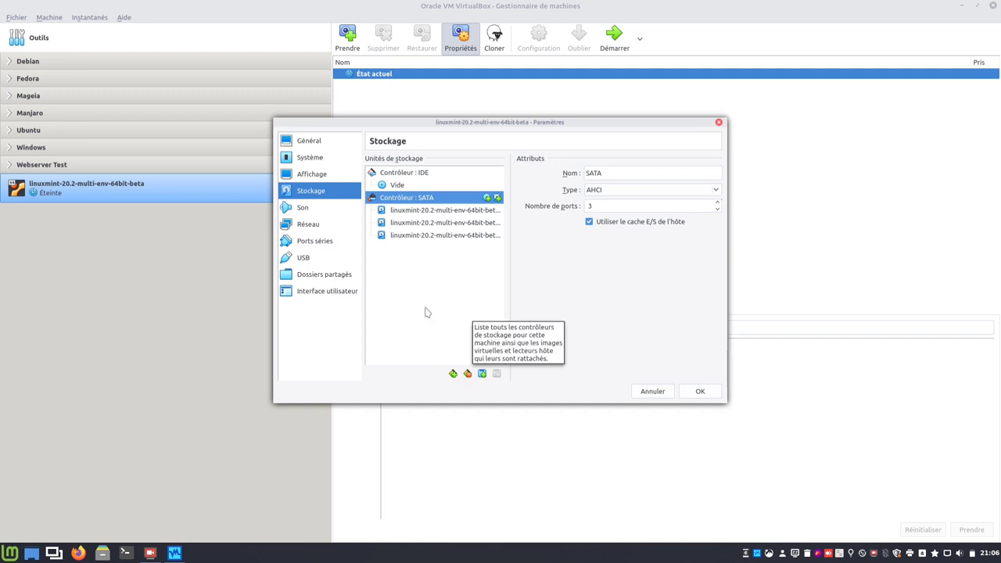
left_click_drag(435, 209, 547, 317)
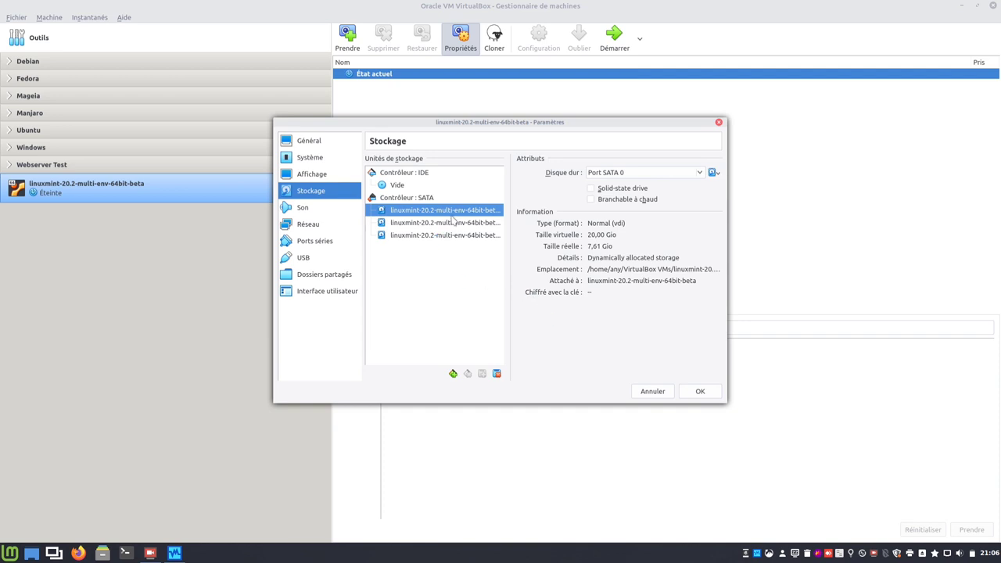
left_click(453, 227)
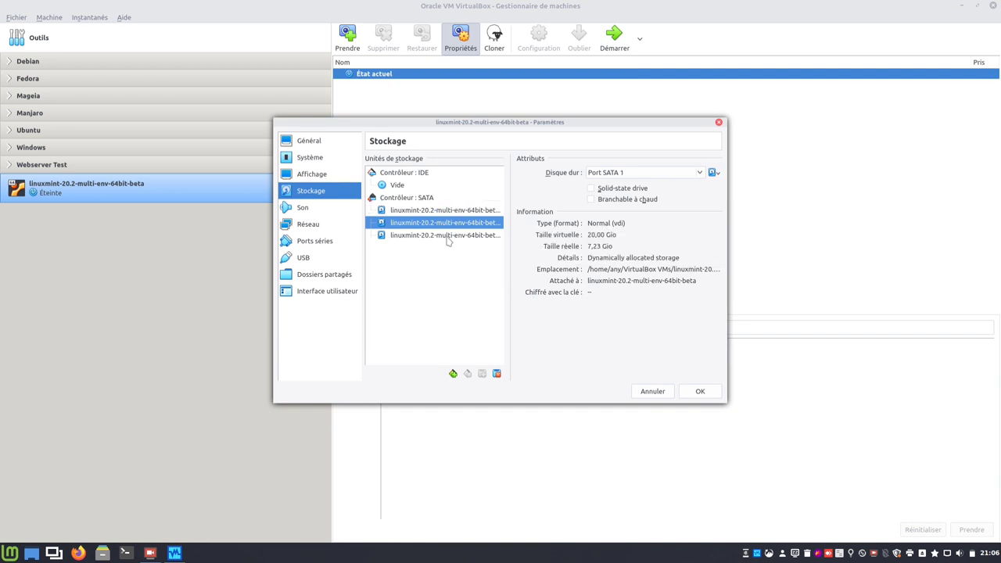
left_click(448, 236)
left_click(446, 211)
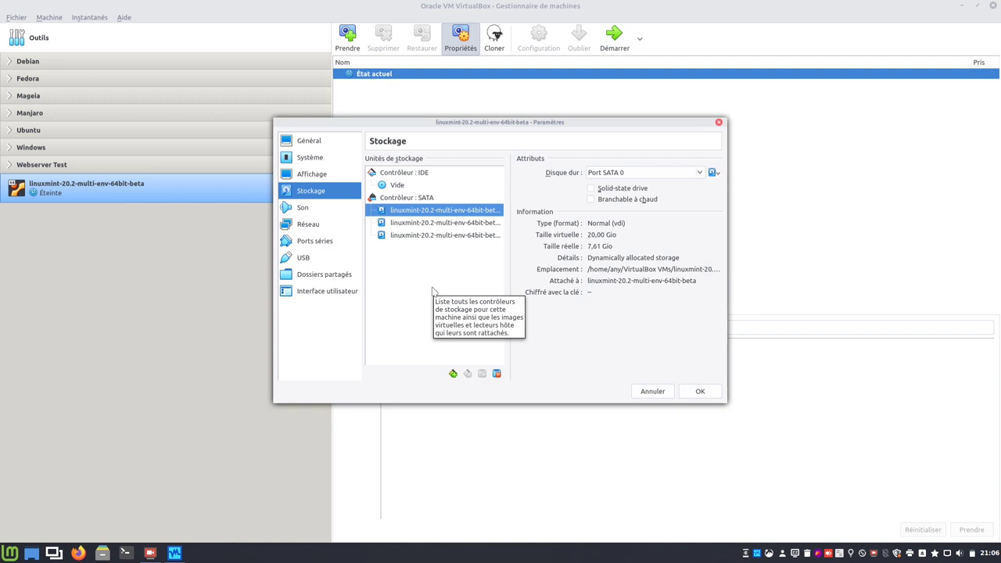
left_click(473, 224)
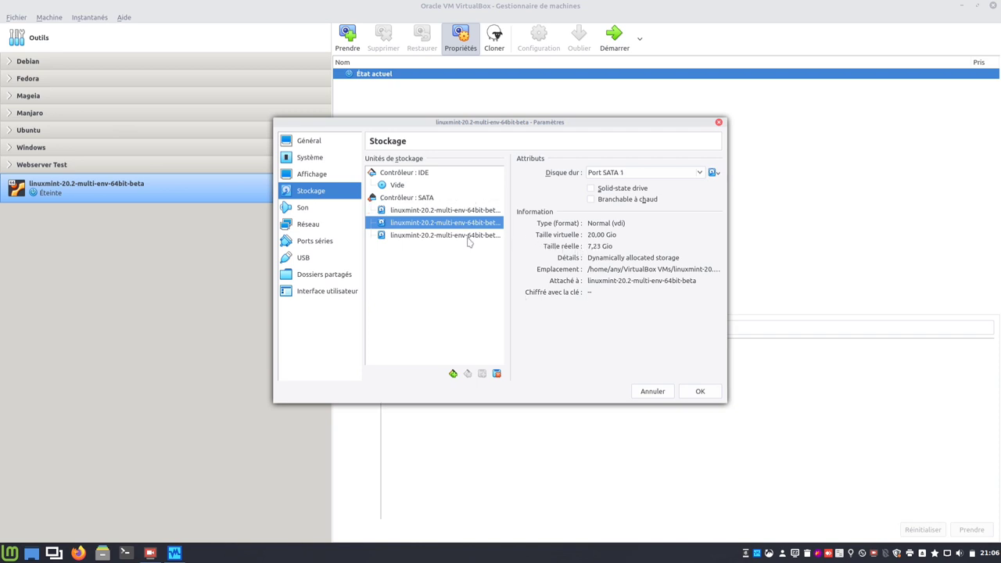
left_click(469, 237)
left_click(467, 213)
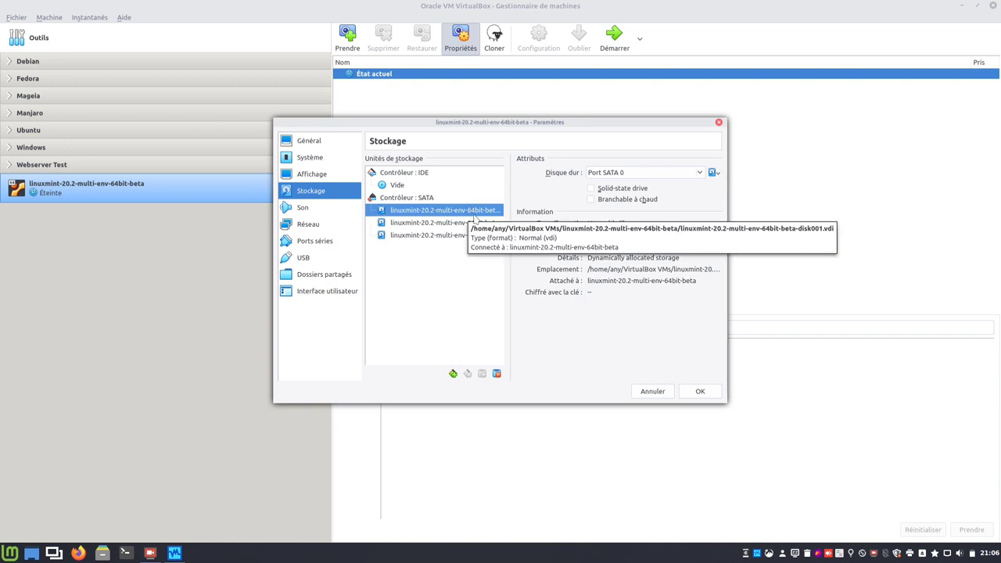
left_click(490, 224)
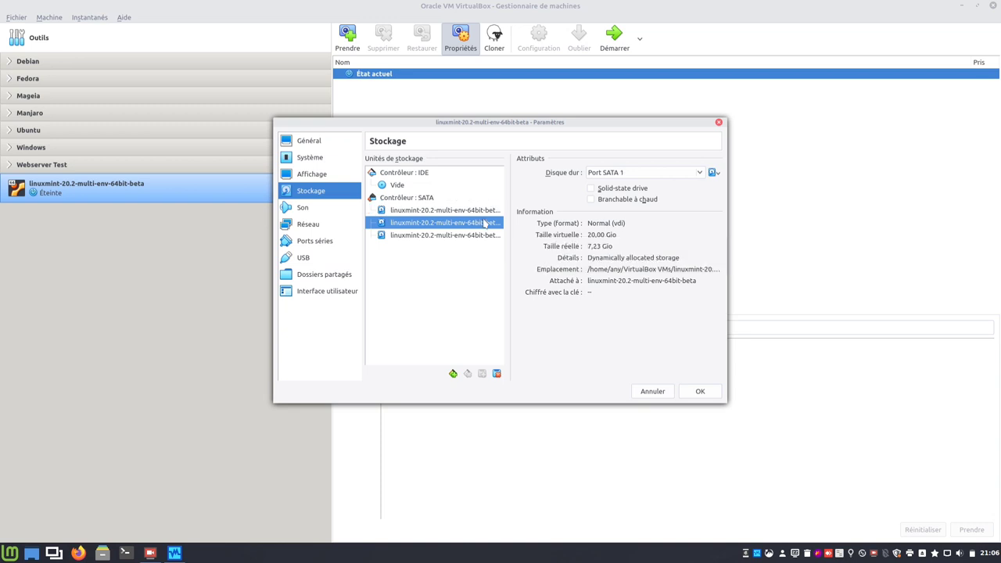
left_click(469, 238)
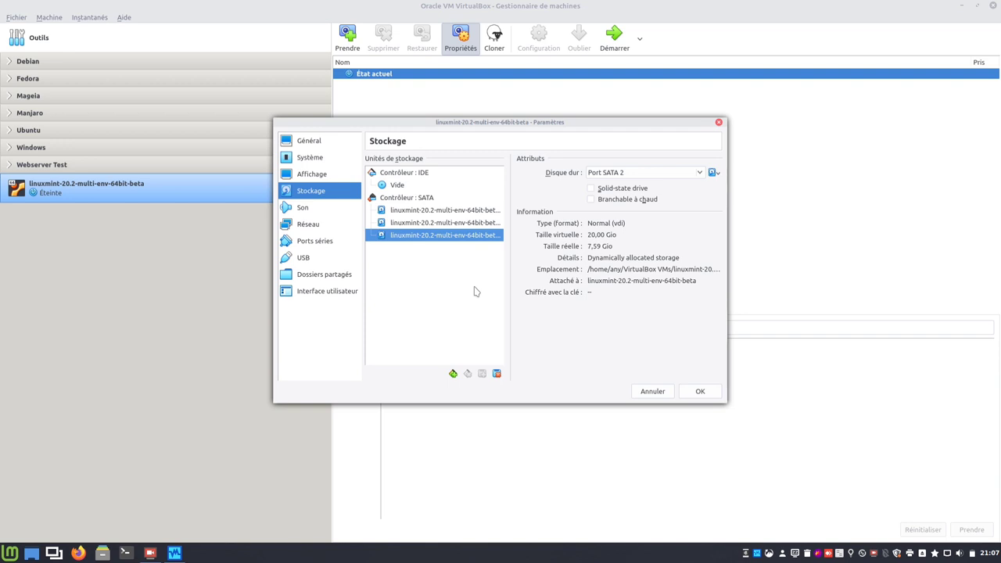
- Review the machine's audio settings and first network adapter, and close its settings with the options accepted
left_click(319, 208)
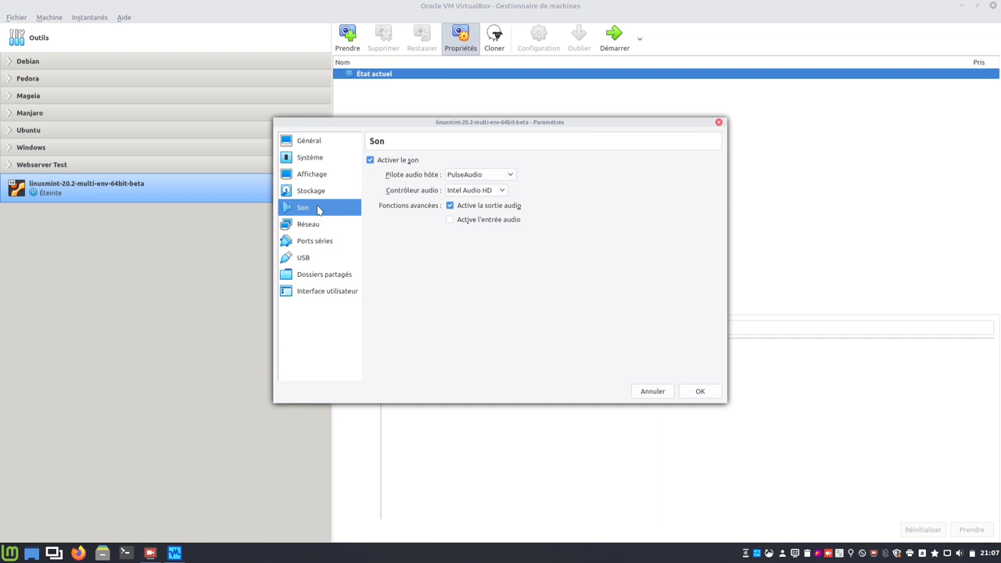
left_click(319, 226)
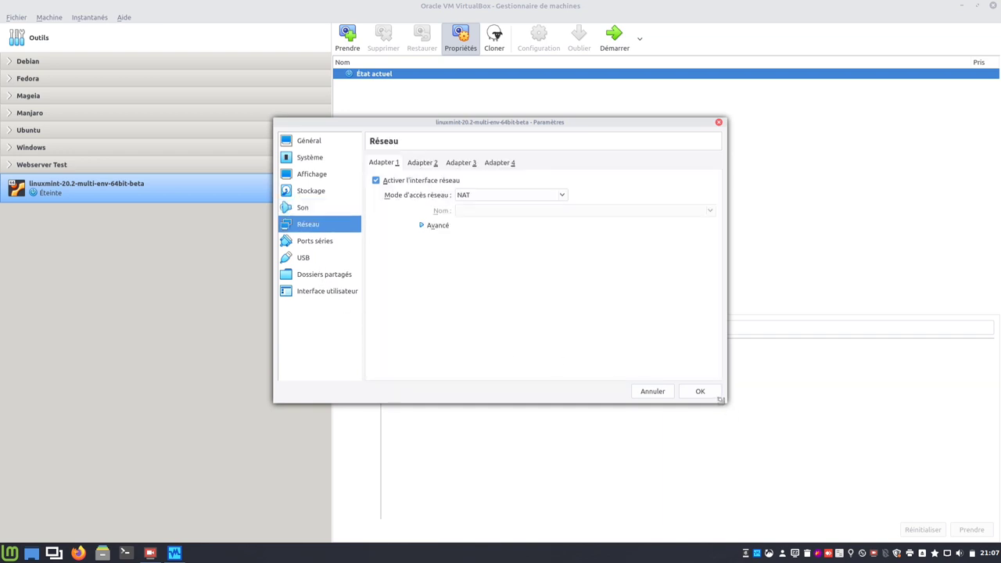
left_click(708, 393)
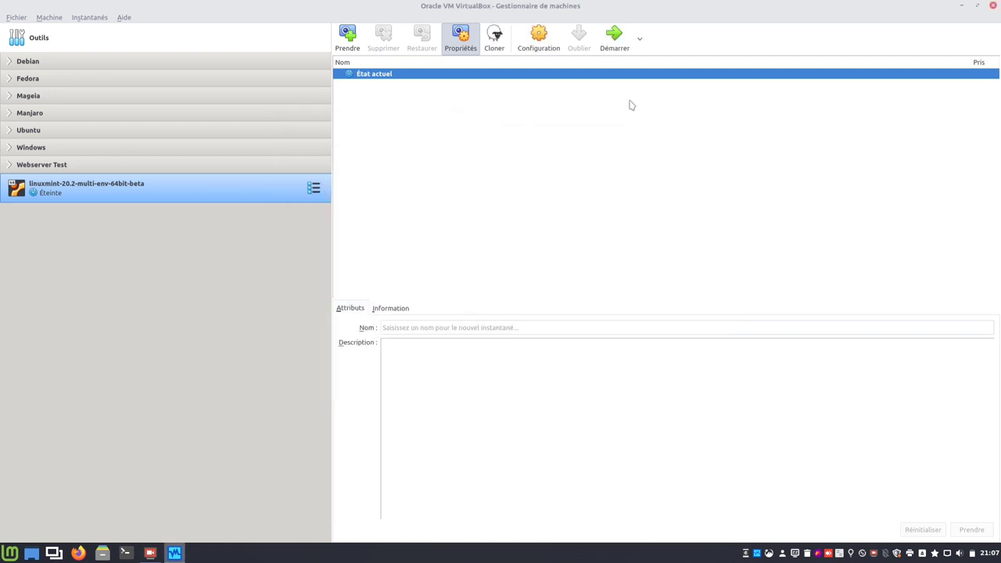
- Start the linuxmint-20.2-multi-env-64bit-beta virtual machine and maximize its window
left_click(615, 38)
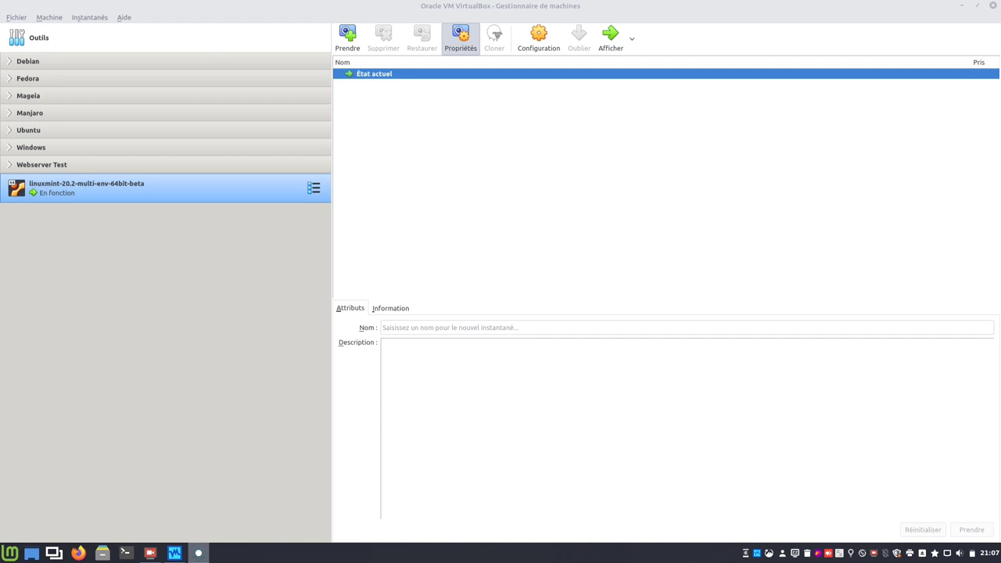
left_click_drag(727, 32, 567, 133)
double_click(567, 130)
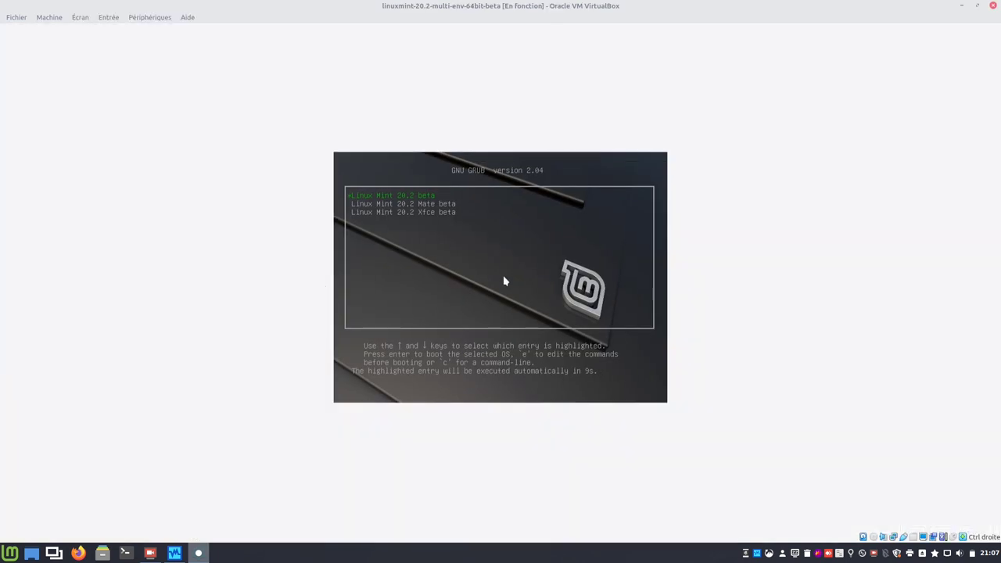
- Look through the GRUB boot entries and boot the Linux Mint 20.2 beta entry
key("Down")
key("Up")
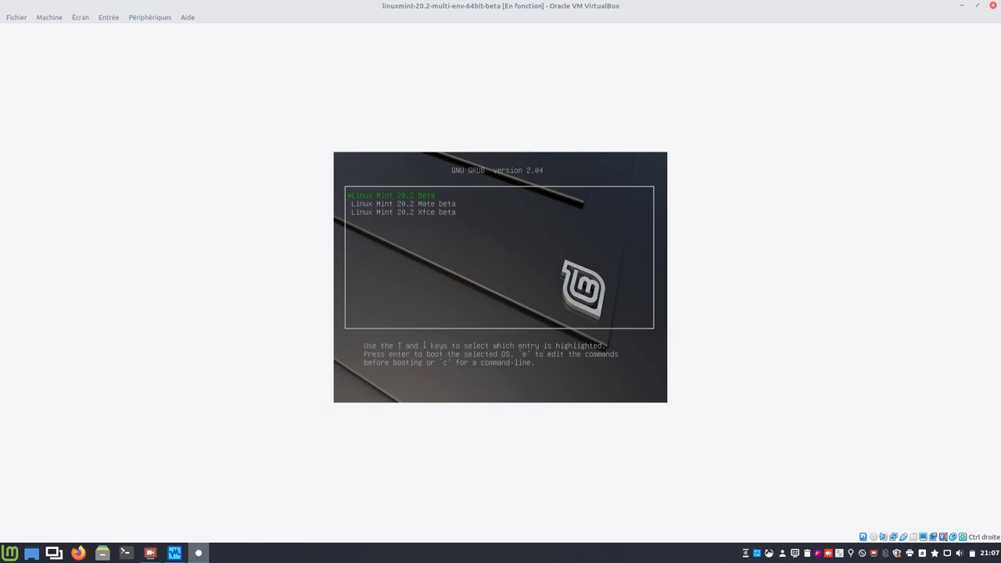
key("Down")
key("Down")
key("Up")
key("Up")
key("Return")
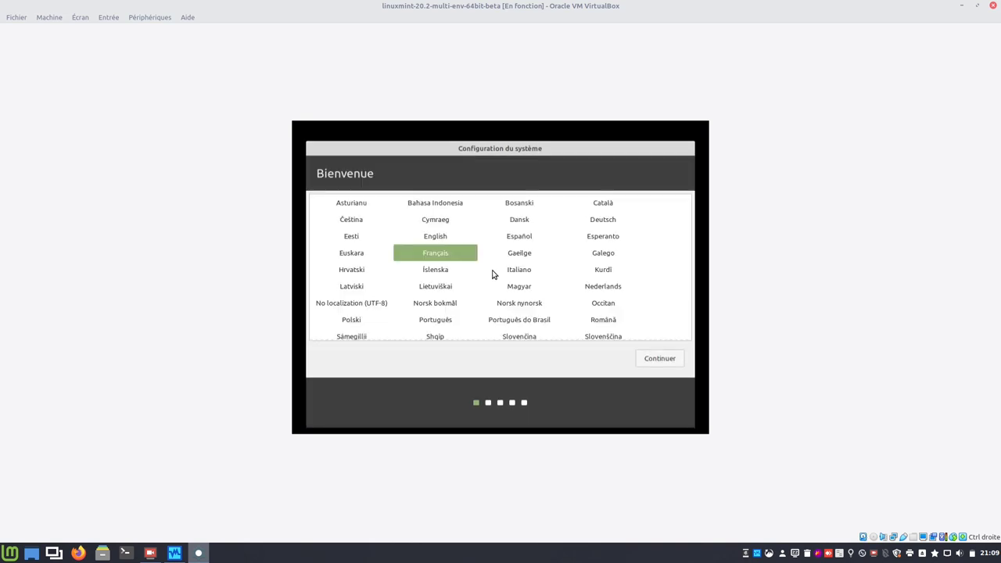
- Accept Français as the system language, Belge as the keyboard layout and Brussels as the location
left_click(653, 362)
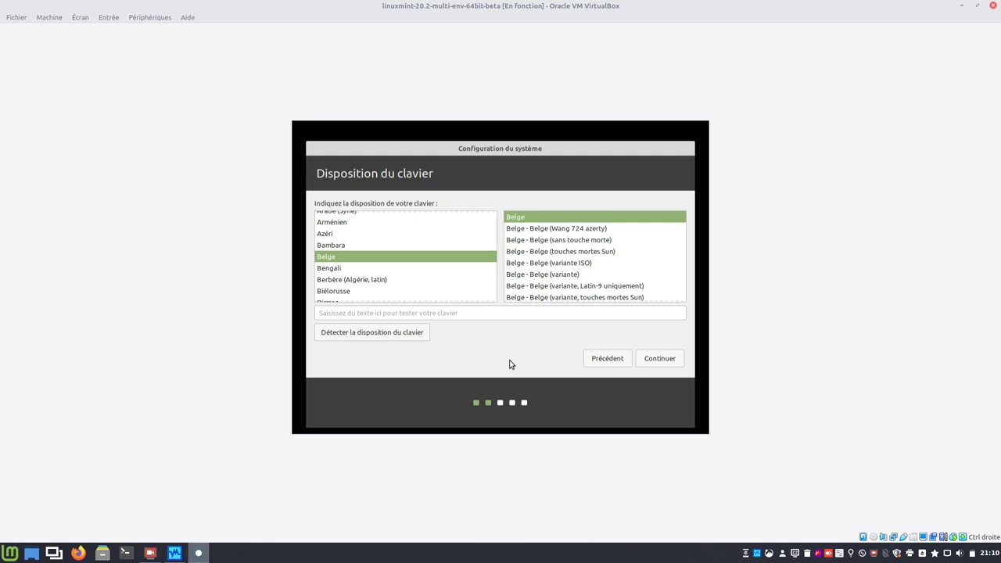
left_click(645, 361)
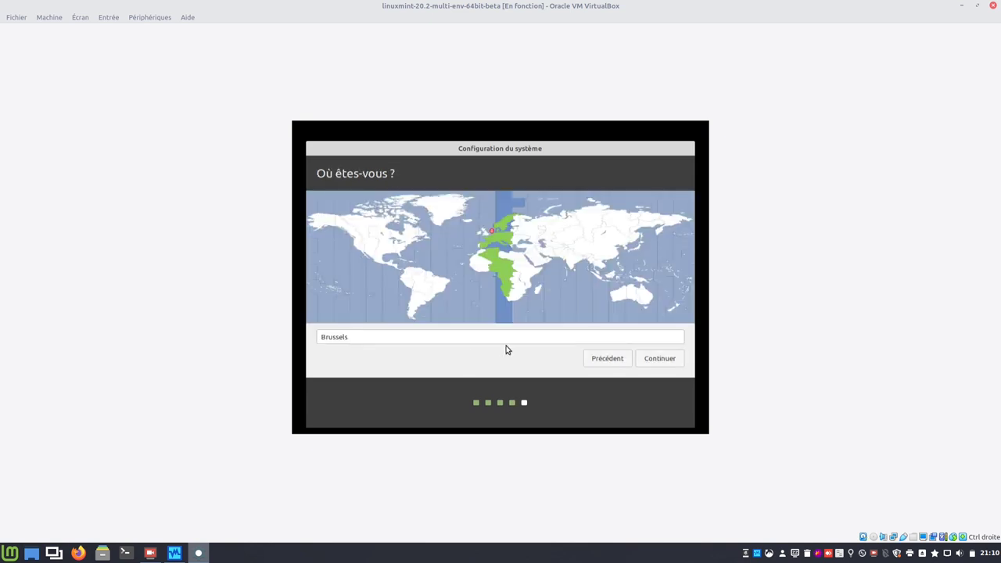
left_click(661, 359)
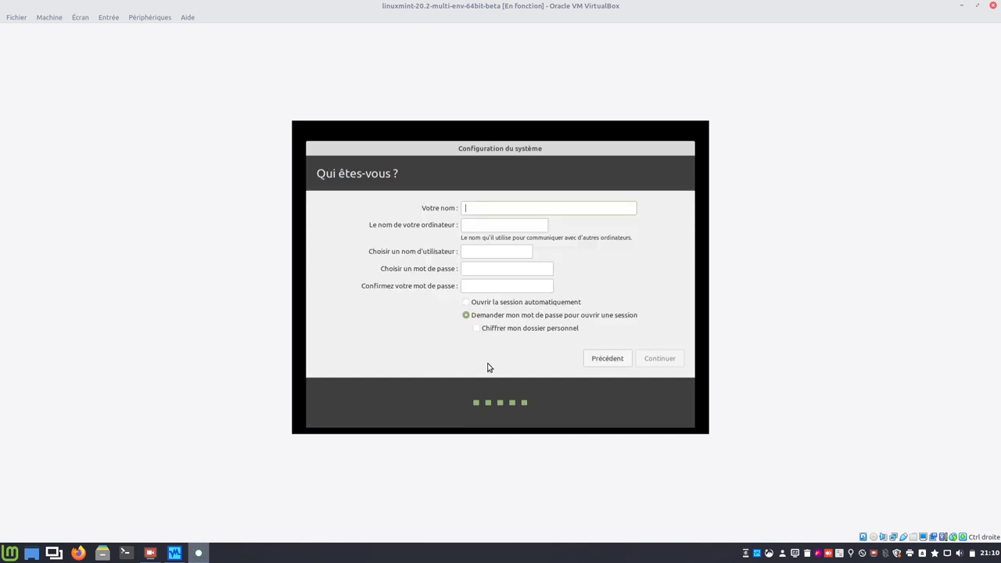
- Enter the user's name in the account form and keep the suggested computer name
type("Amaury")
key("Tab")
key("Tab")
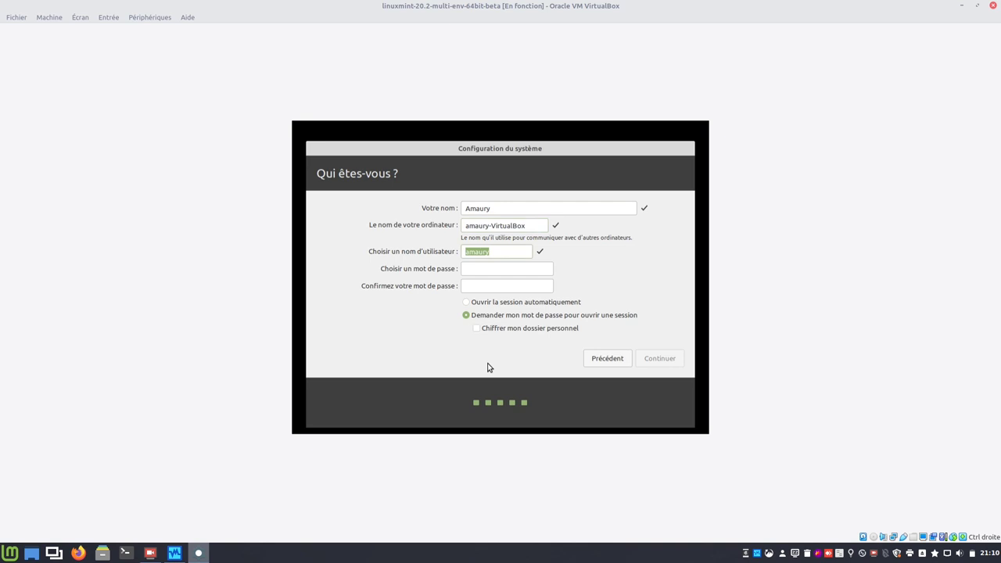